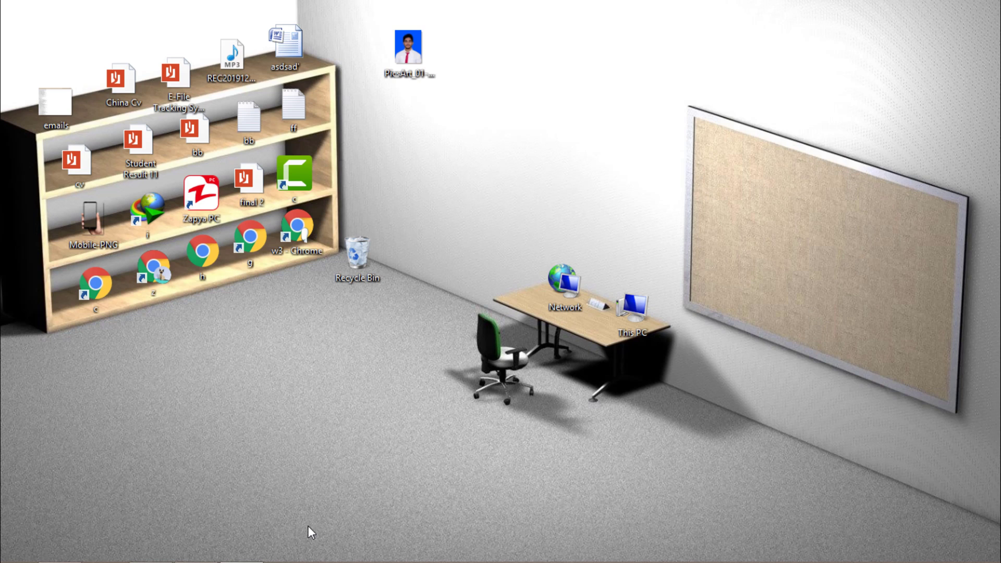
Open Google in Chrome and search for 'w3 academy'.
{"action": "left_click", "coordinate": [151, 549]}
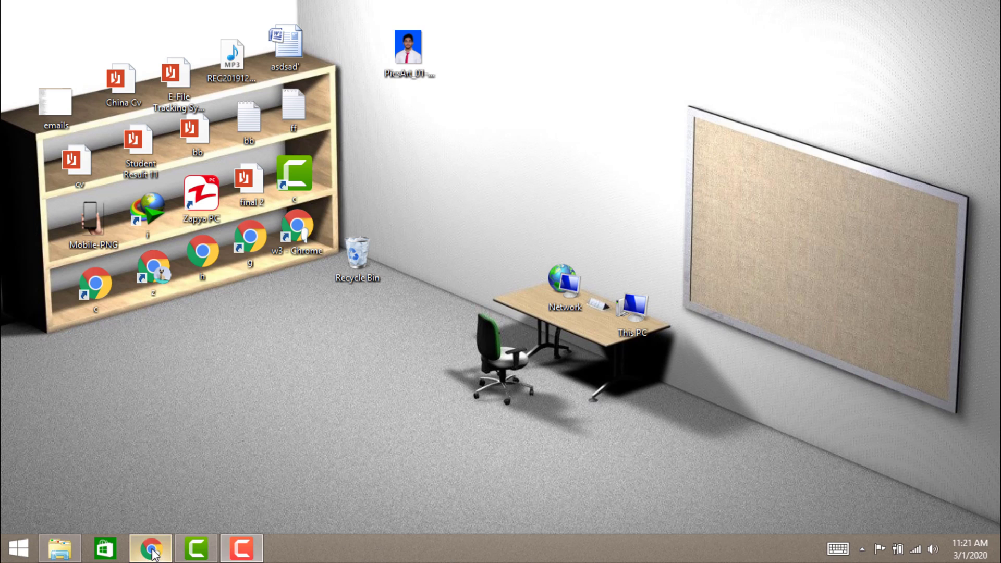
{"action": "left_click", "coordinate": [494, 414]}
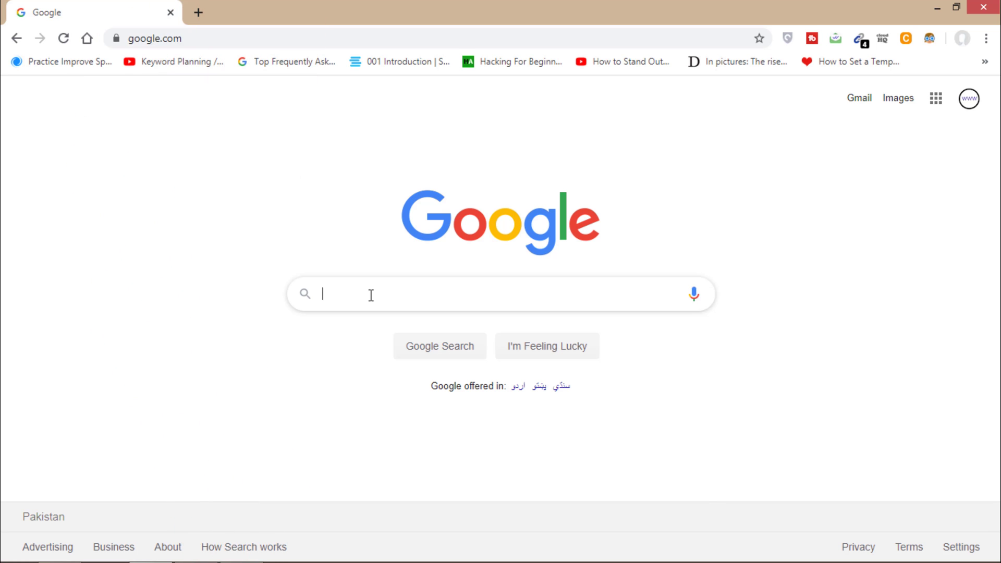
{"action": "type", "text": "w3"}
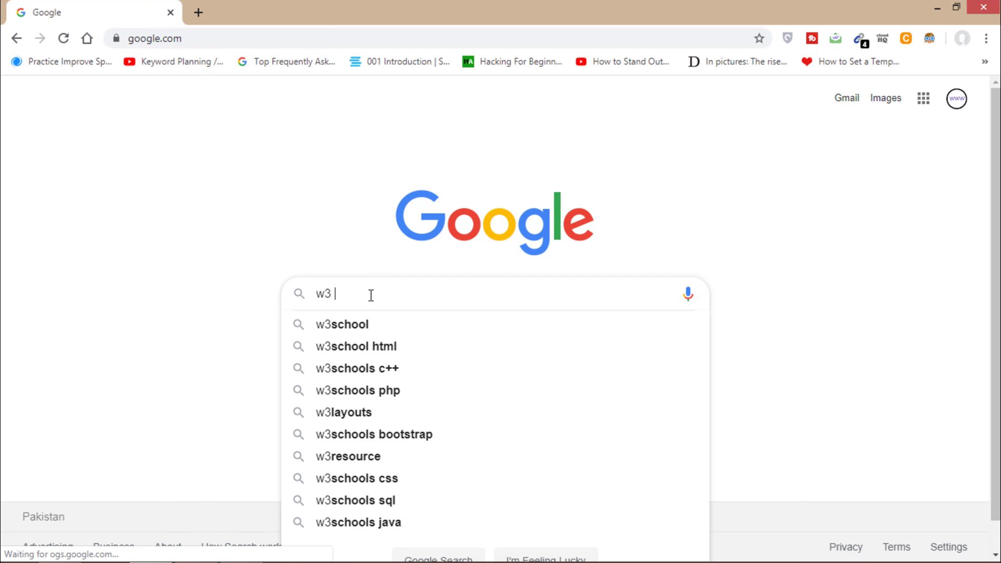
{"action": "type", "text": " academy"}
{"action": "key", "text": "Return"}
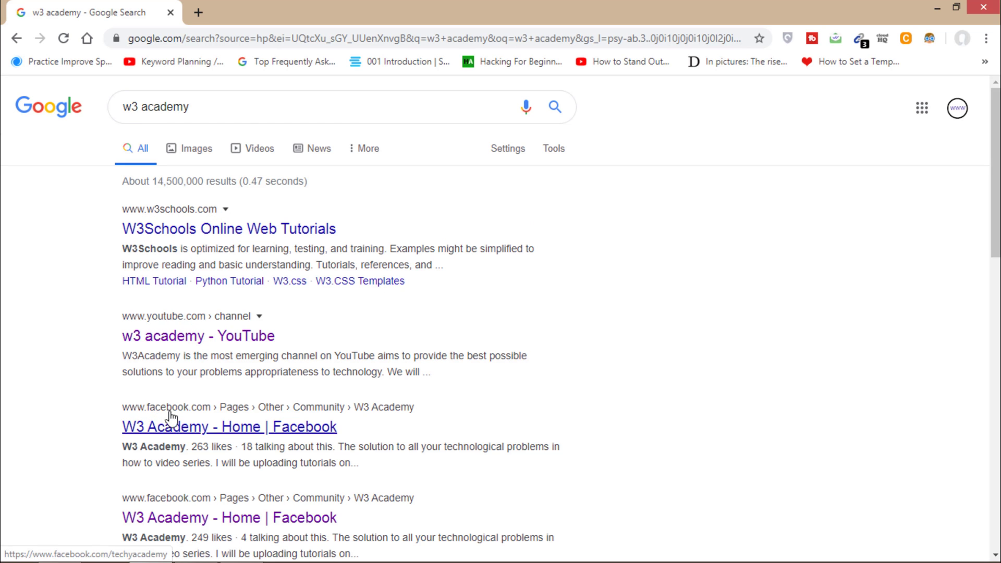
{"action": "scroll", "coordinate": [313, 353], "scroll_direction": "down", "scroll_amount": 3}
{"action": "scroll", "coordinate": [313, 352], "scroll_direction": "down", "scroll_amount": 2}
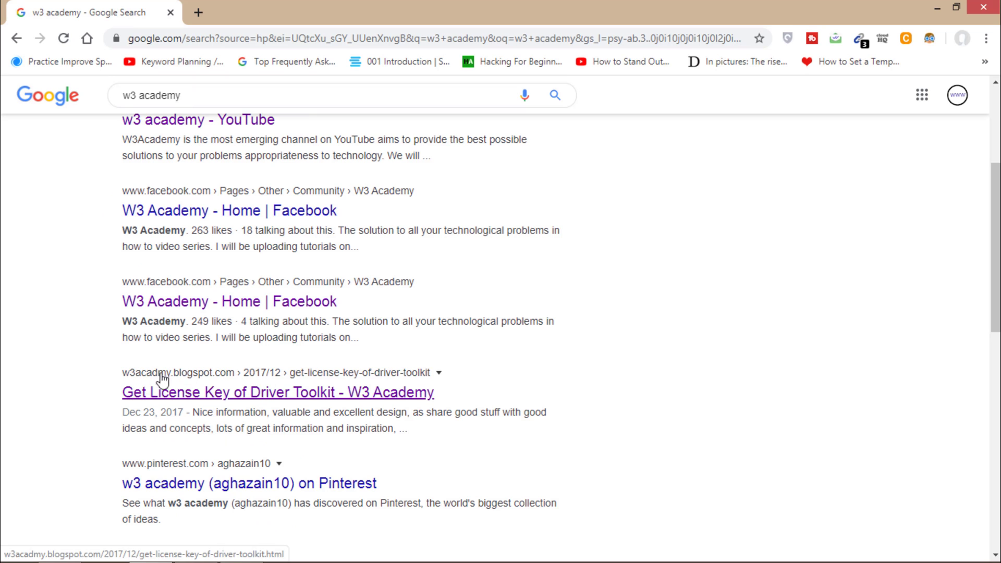
{"action": "left_click_drag", "start_coordinate": [182, 95], "coordinate": [67, 119]}
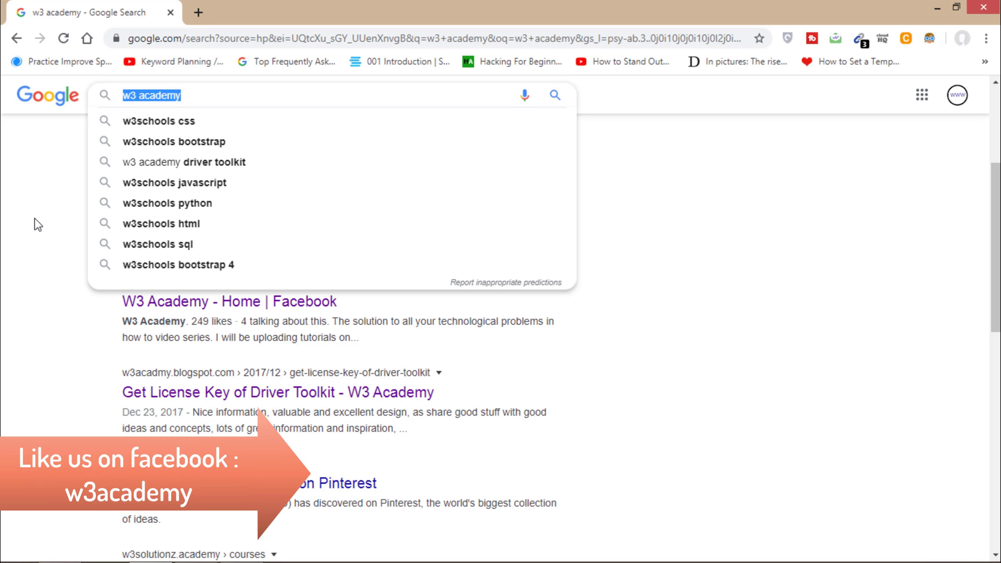
{"action": "type", "text": "si"}
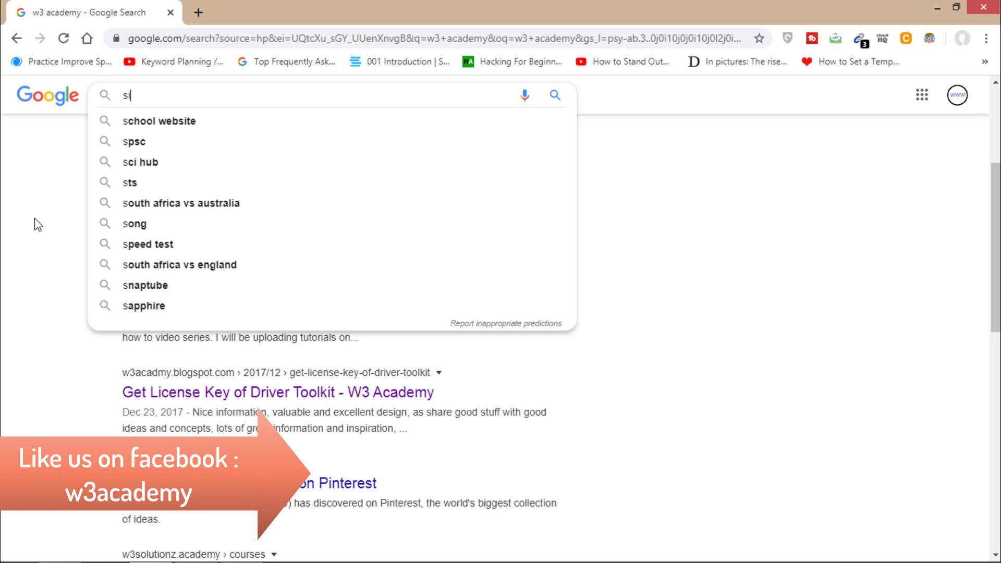
{"action": "type", "text": "te:"}
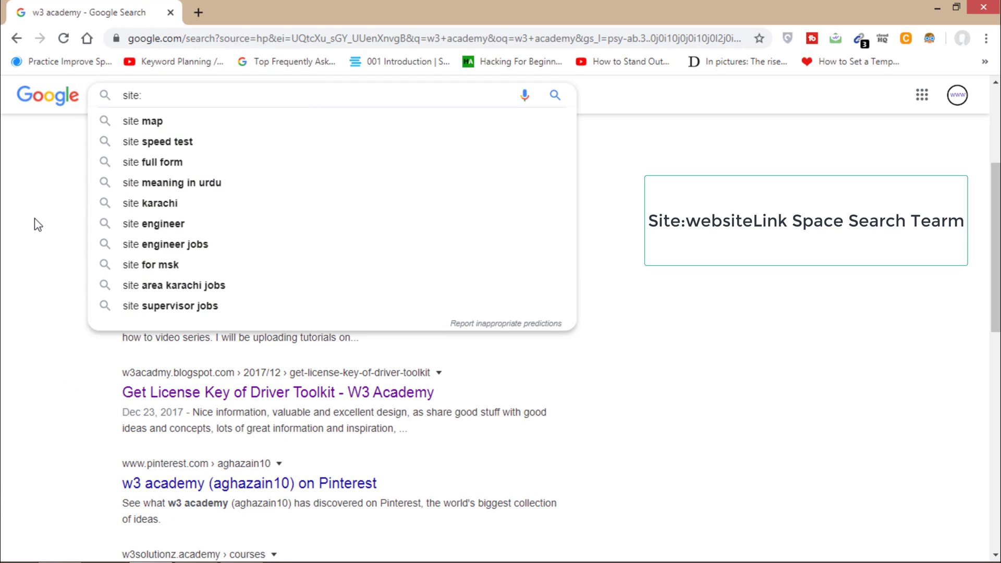
{"action": "type", "text": " w3acad"}
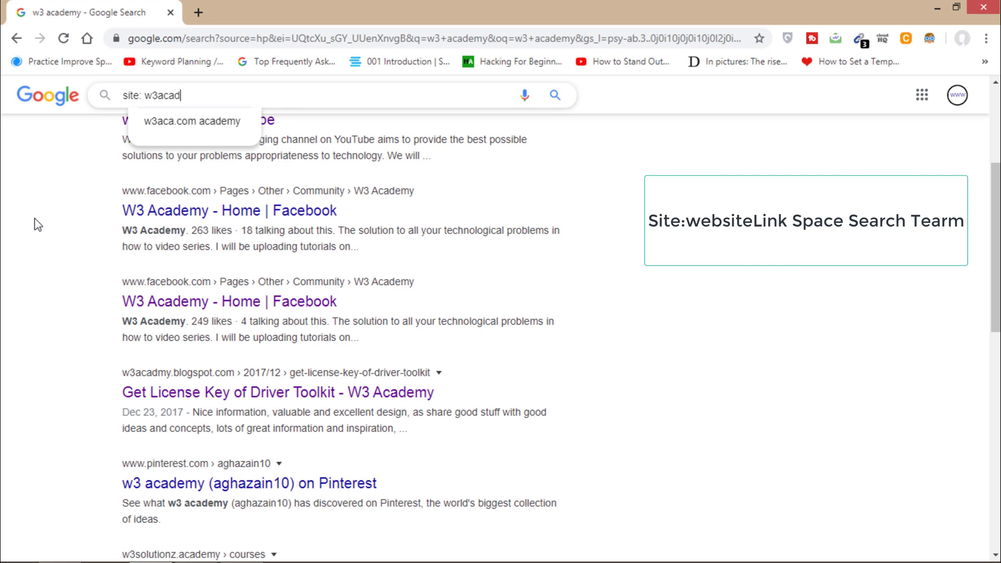
{"action": "type", "text": "e"}
{"action": "type", "text": "m"}
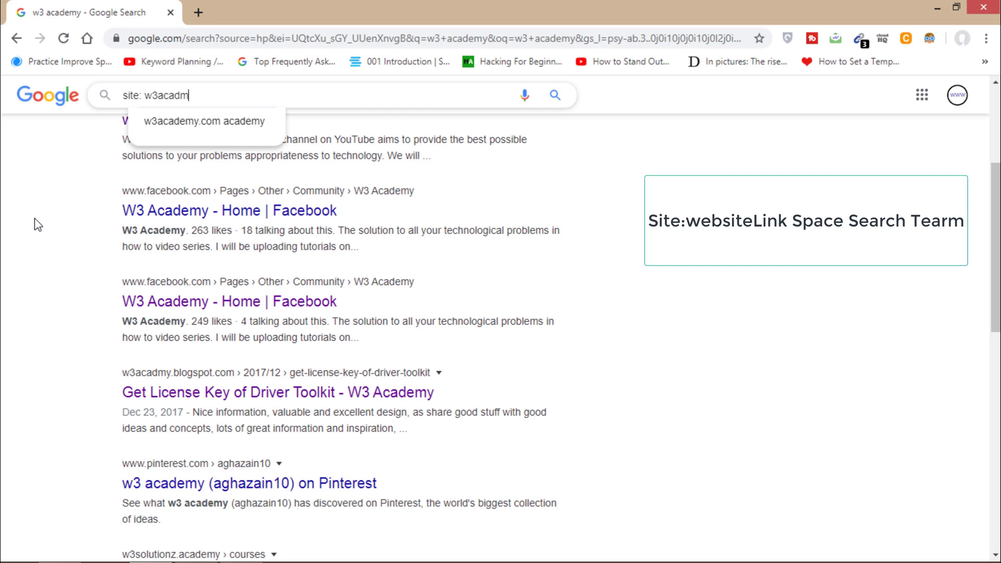
{"action": "type", "text": "y.blog"}
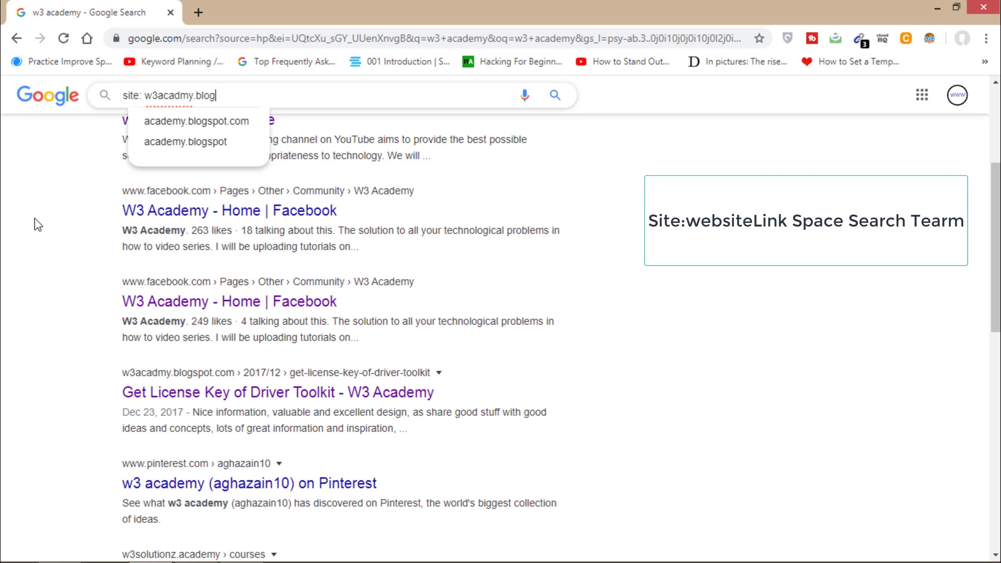
{"action": "type", "text": "spot"}
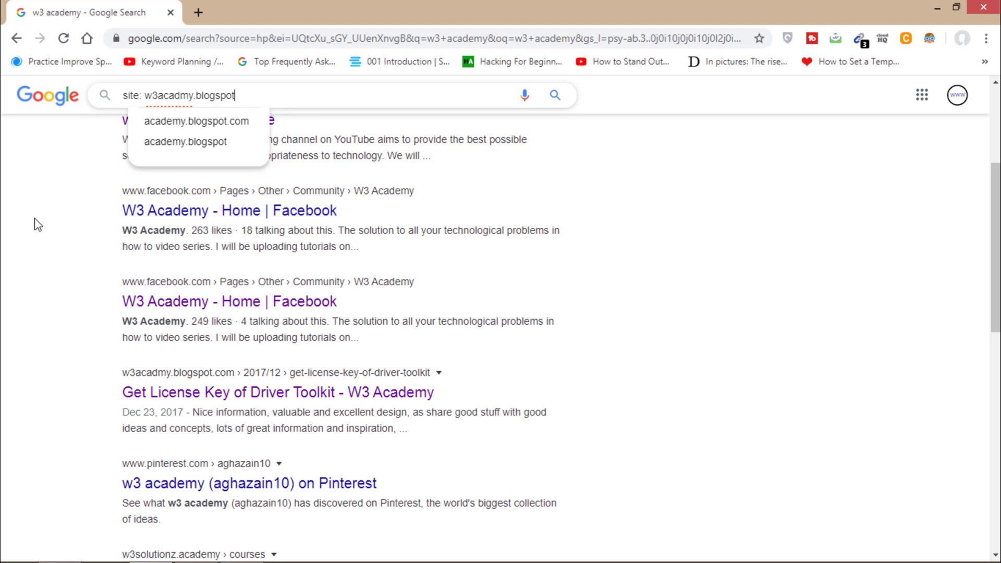
{"action": "type", "text": ".com"}
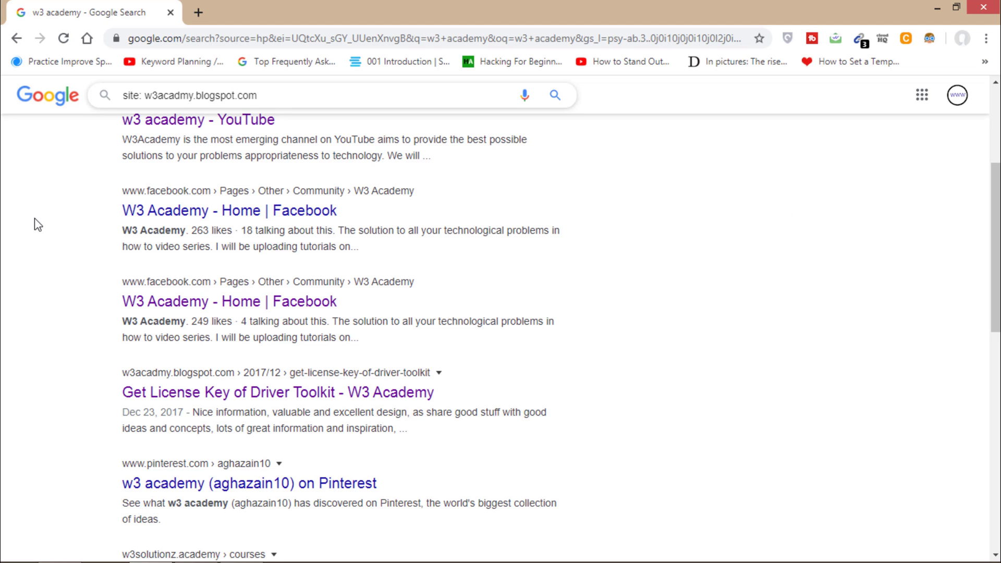
Delete stray spaces from the 'site: w3acadmy.blogspot.com' query.
{"action": "key", "text": "BackSpace"}
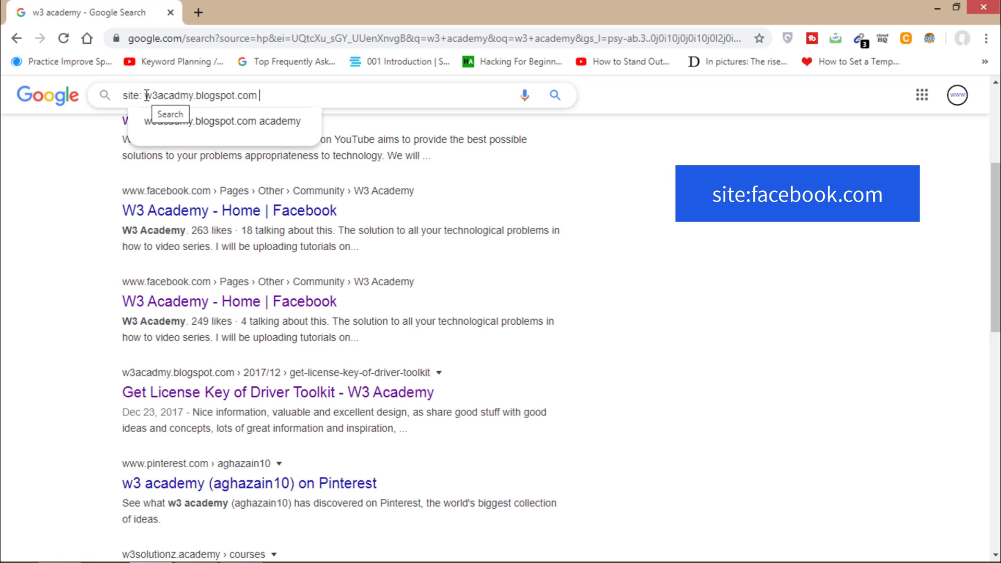
{"action": "key", "text": "BackSpace"}
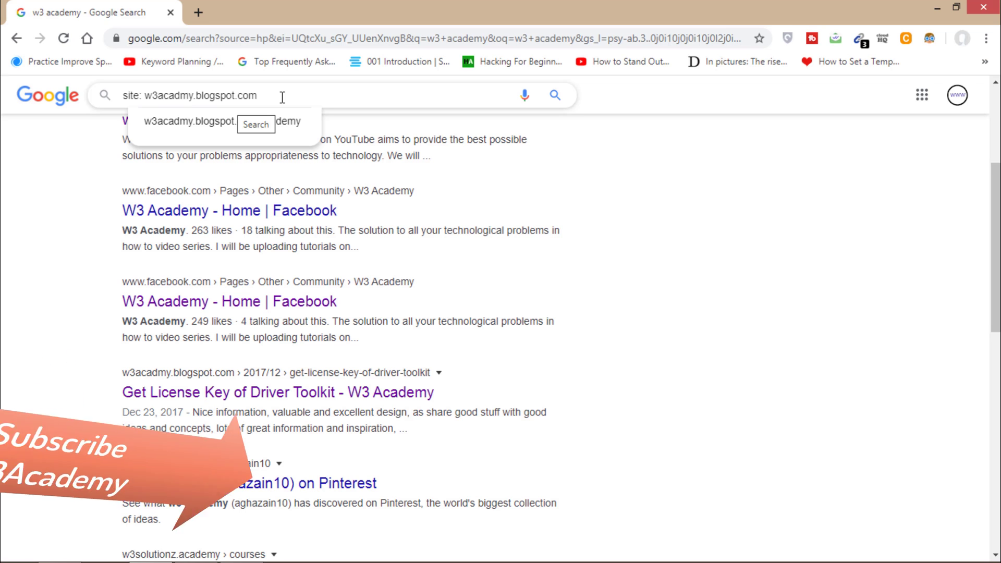
{"action": "type", "text": " w3 academy"}
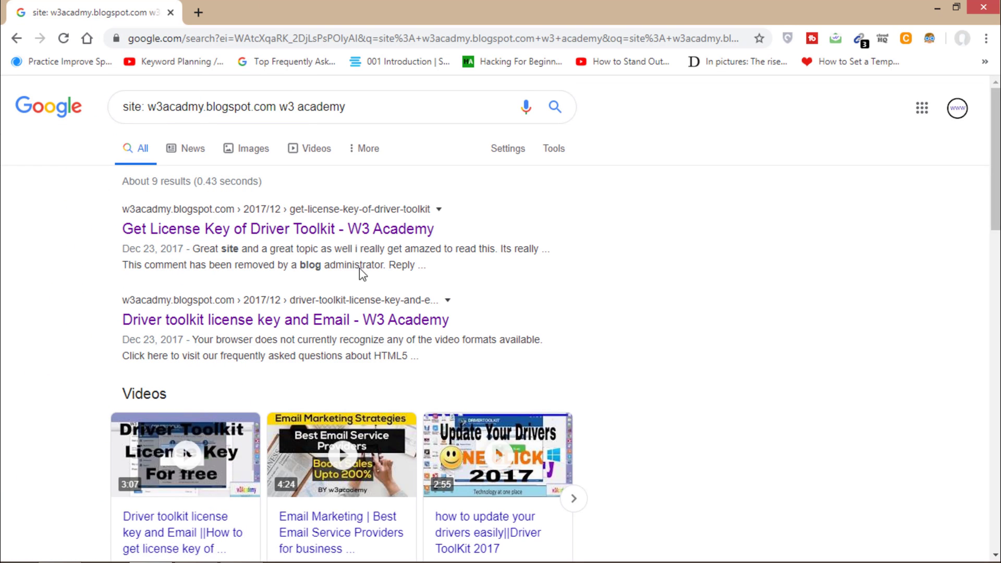
{"action": "scroll", "coordinate": [969, 161], "scroll_direction": "down", "scroll_amount": 5}
Search 'site:w3acadmy.blogspot.com' without the space, then minimise Chrome to the desktop.
{"action": "left_click", "coordinate": [153, 95]}
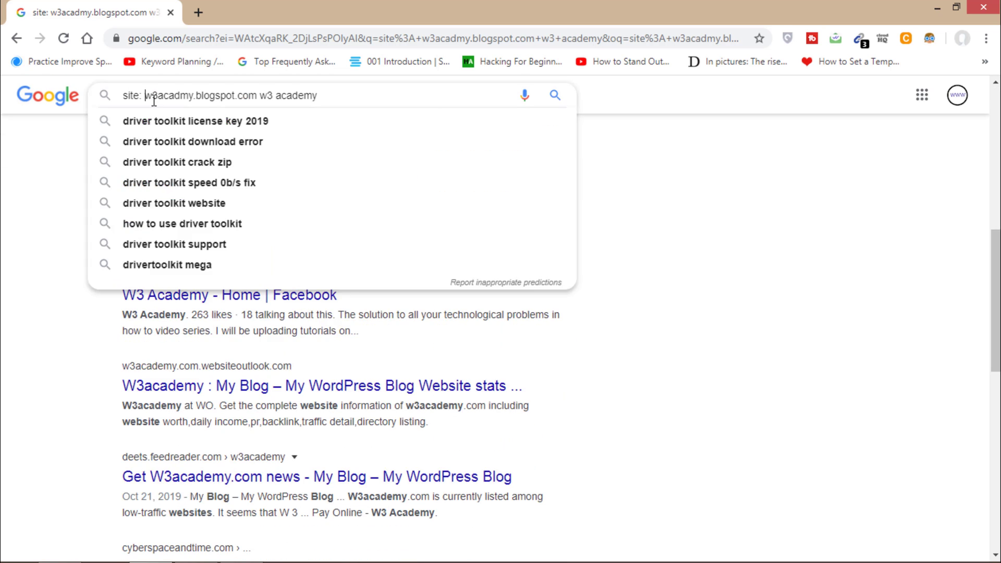
{"action": "key", "text": "BackSpace"}
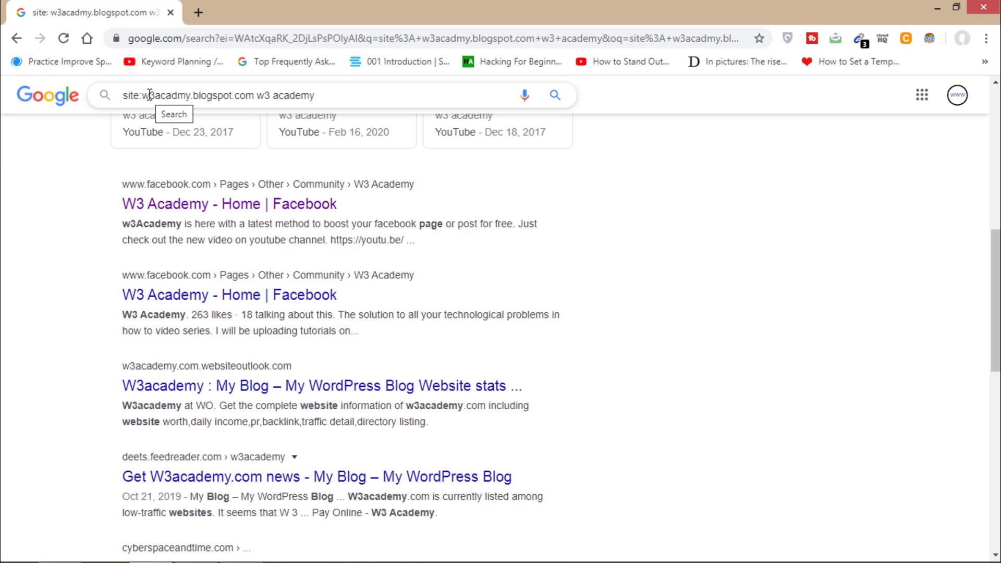
{"action": "key", "text": "Return"}
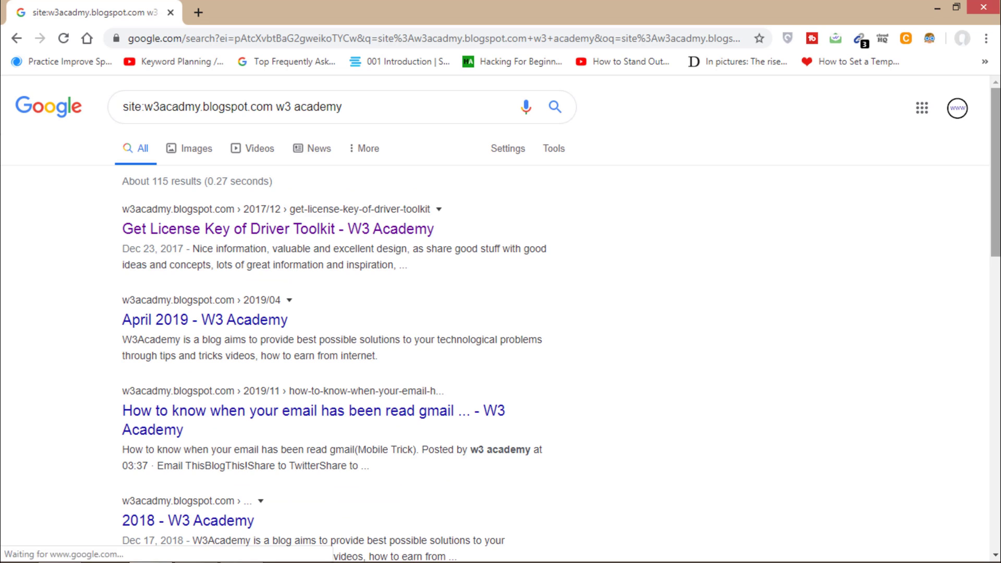
{"action": "mouse_move", "coordinate": [995, 156]}
{"action": "left_mouse_down"}
{"action": "mouse_move", "coordinate": [996, 196]}
{"action": "mouse_move", "coordinate": [996, 117]}
{"action": "left_mouse_up"}
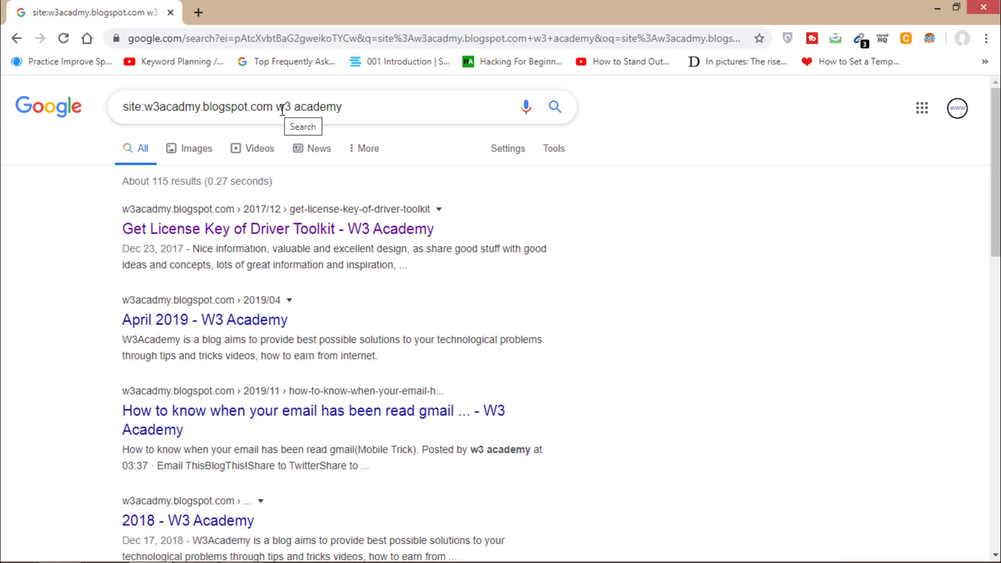
{"action": "left_click", "coordinate": [937, 8]}
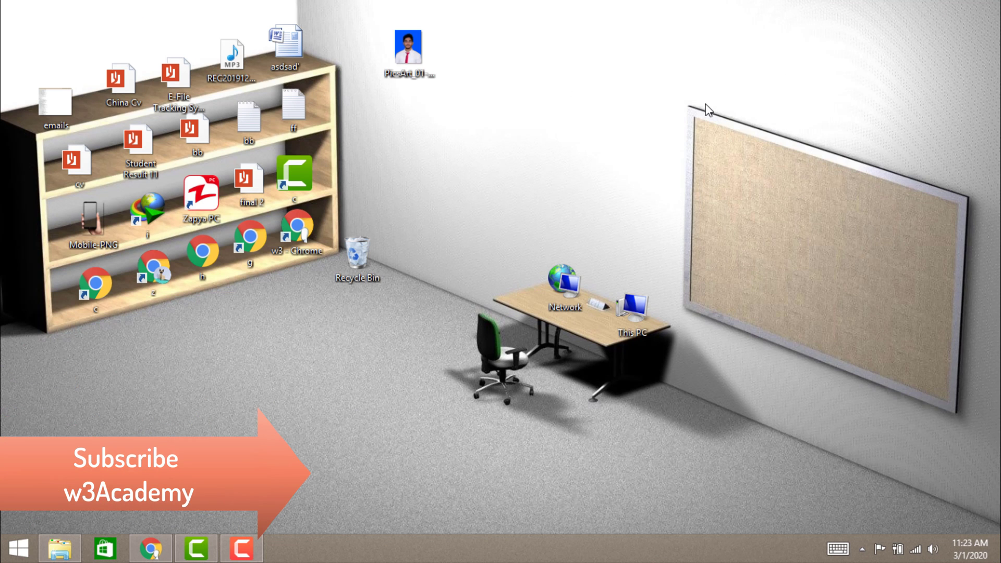